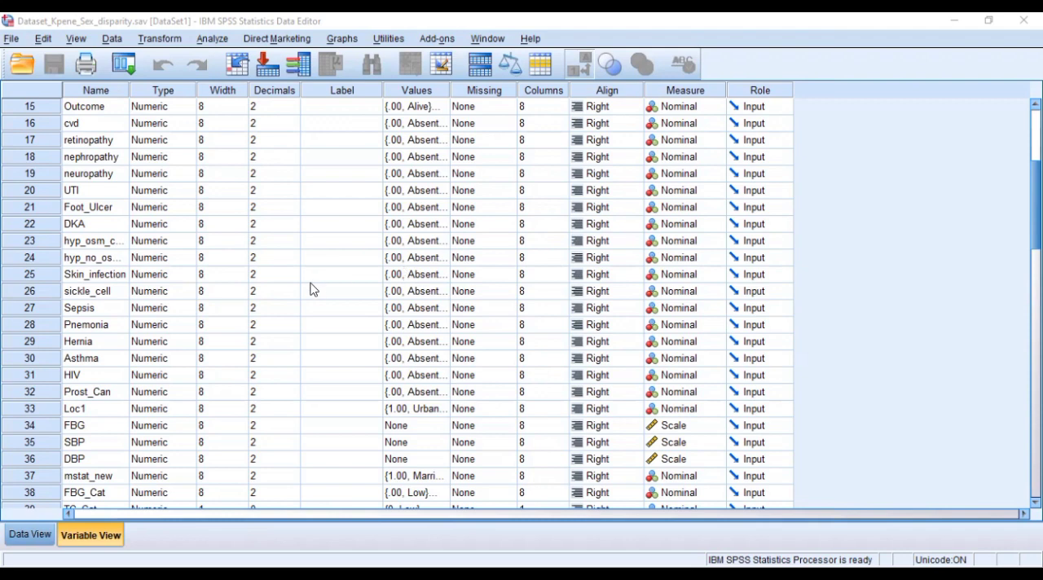
- Show the data values and look at the FBG, SBP and DBP columns one after another
click(28, 534)
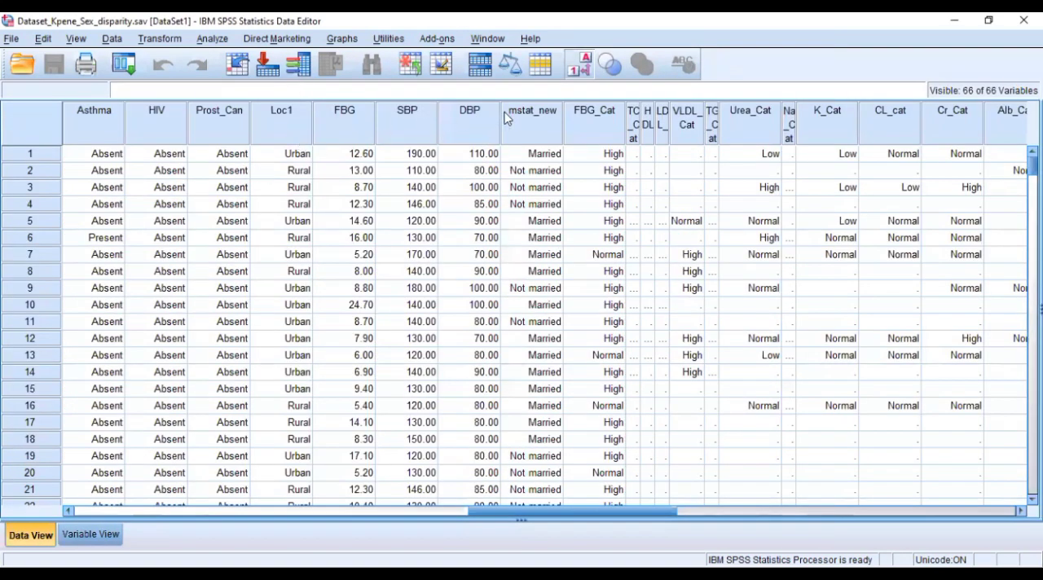
click(365, 126)
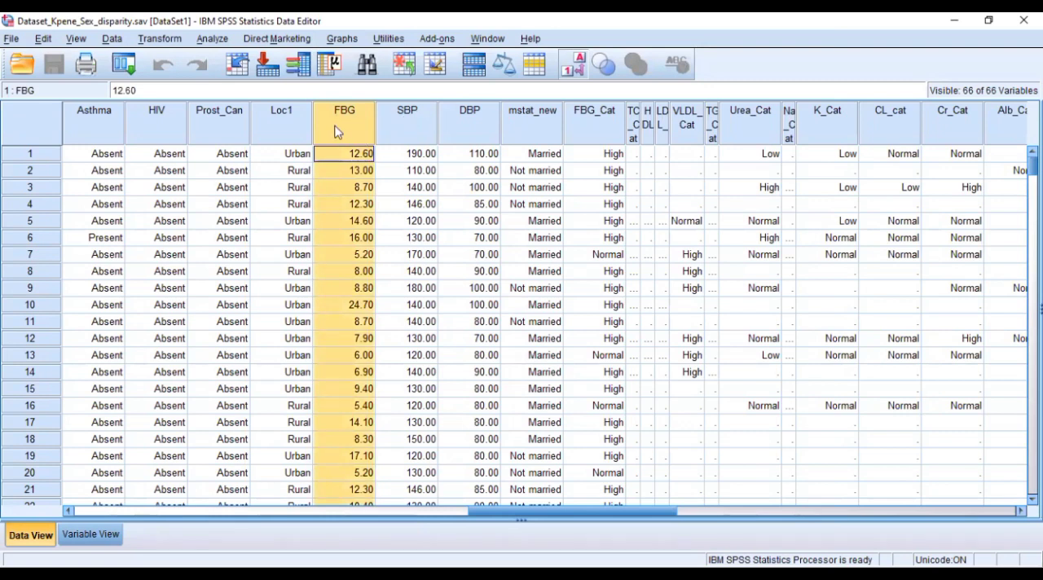
click(400, 121)
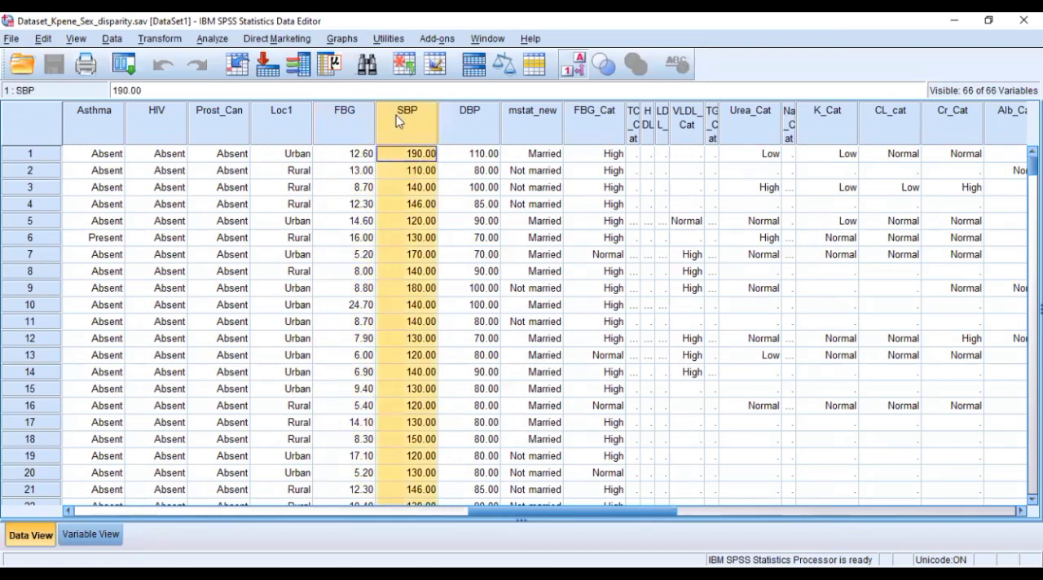
click(461, 121)
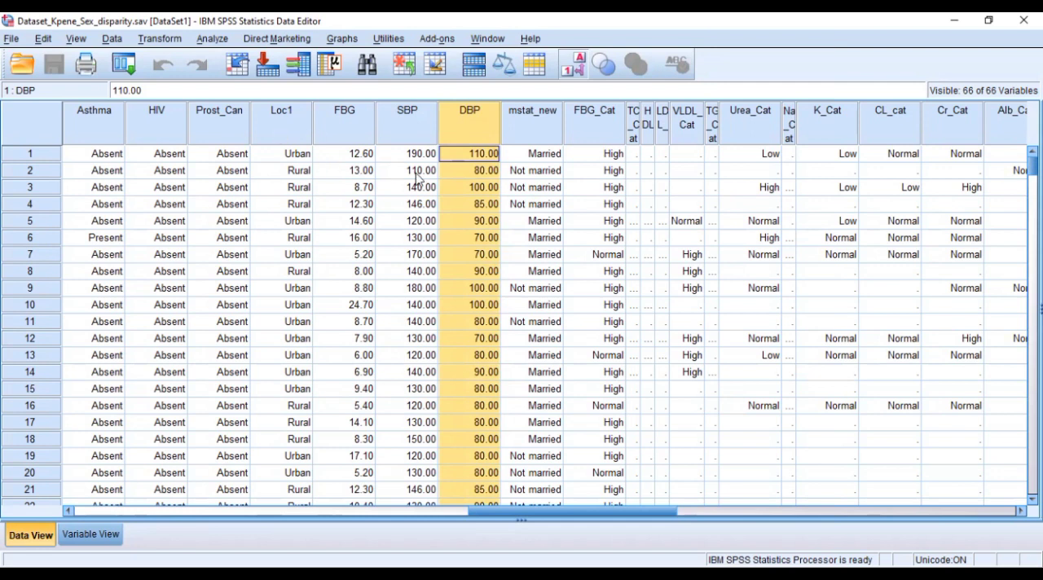
- Start a bivariate correlation and remove Age, FBG, SBP and DBP from its variables list
click(214, 40)
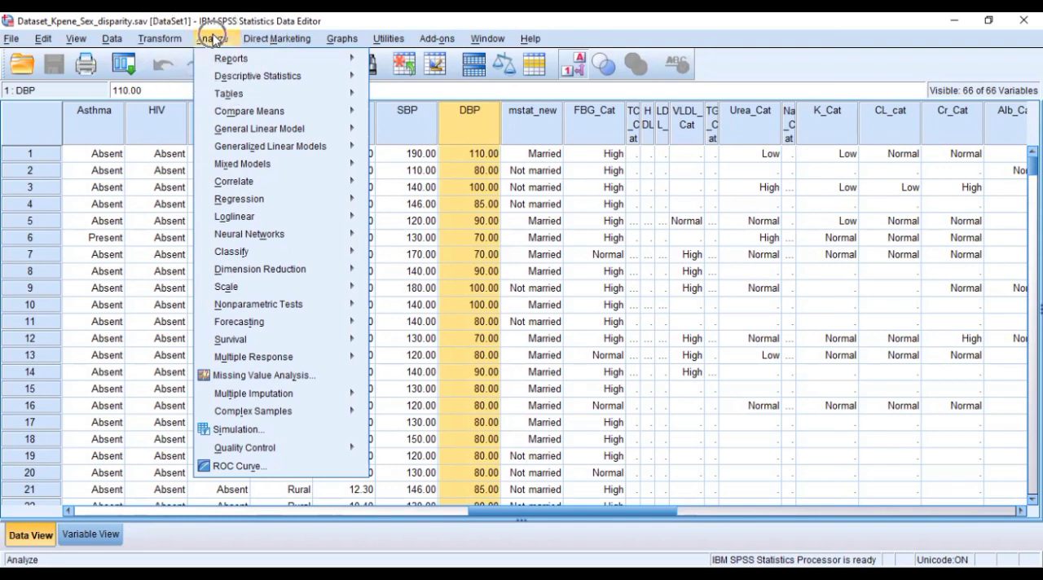
mouse_move(242, 171)
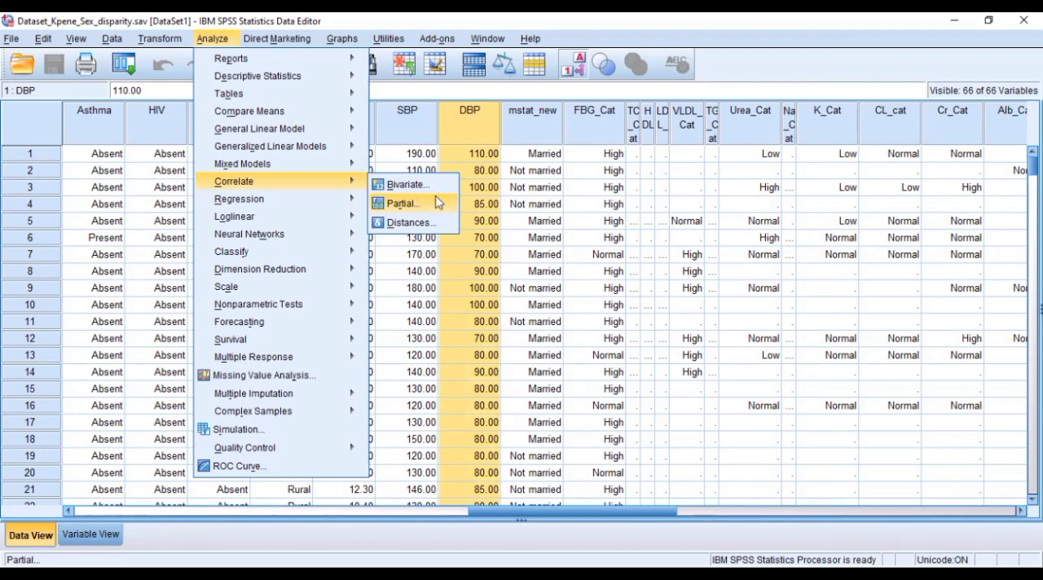
click(399, 190)
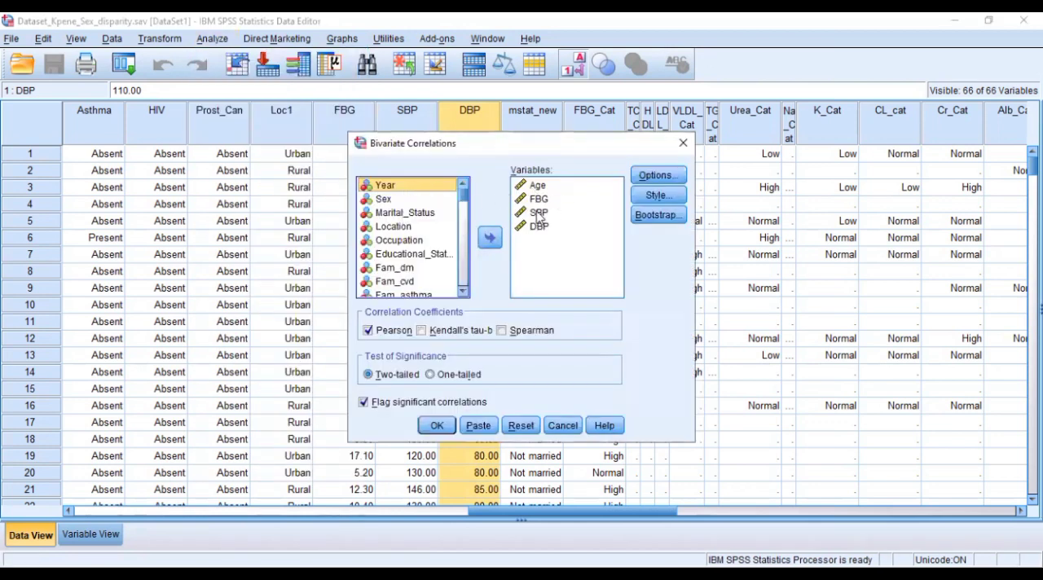
click(537, 187)
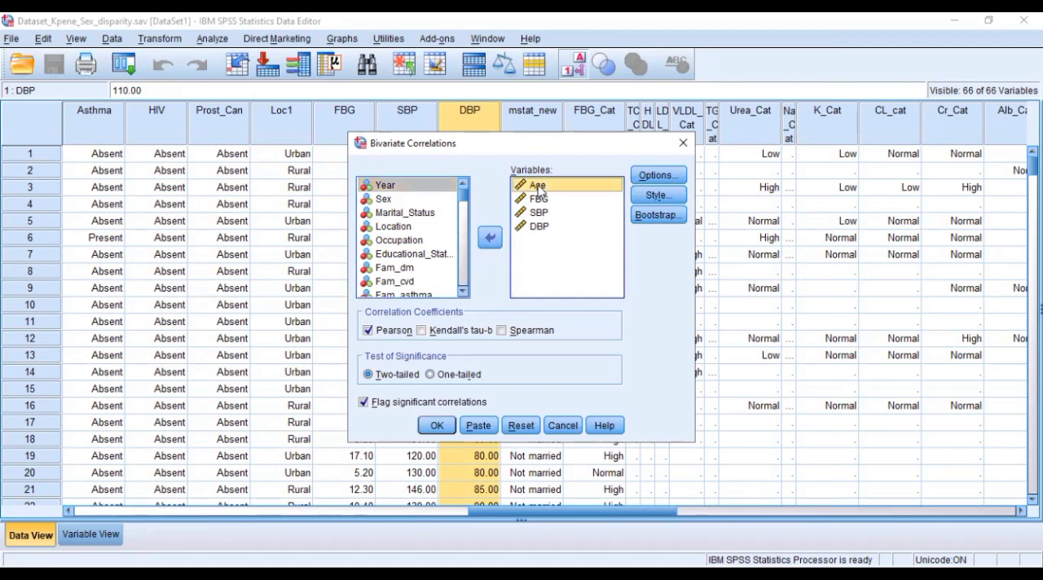
key(shift+Down)
key(shift+Down)
key(shift+Down)
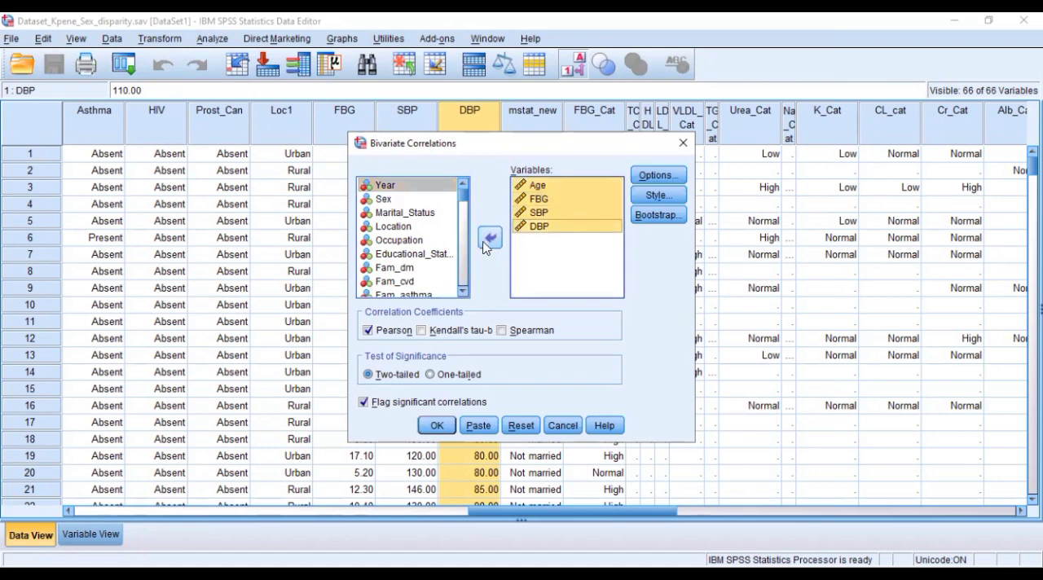
click(489, 238)
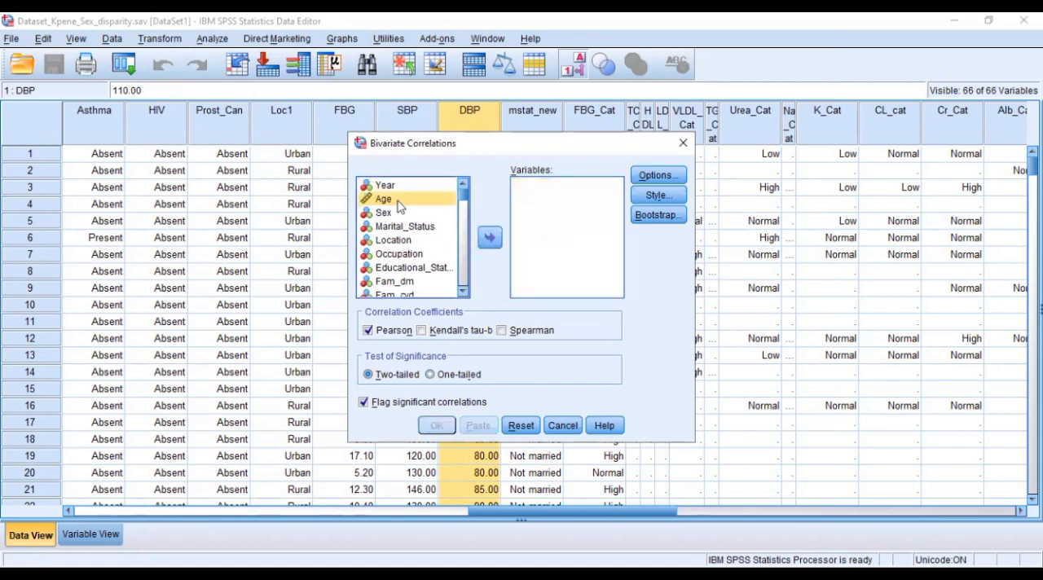
- Add Age, FBG, SBP and DBP as the analysis variables and run the bivariate Pearson correlation
click(489, 238)
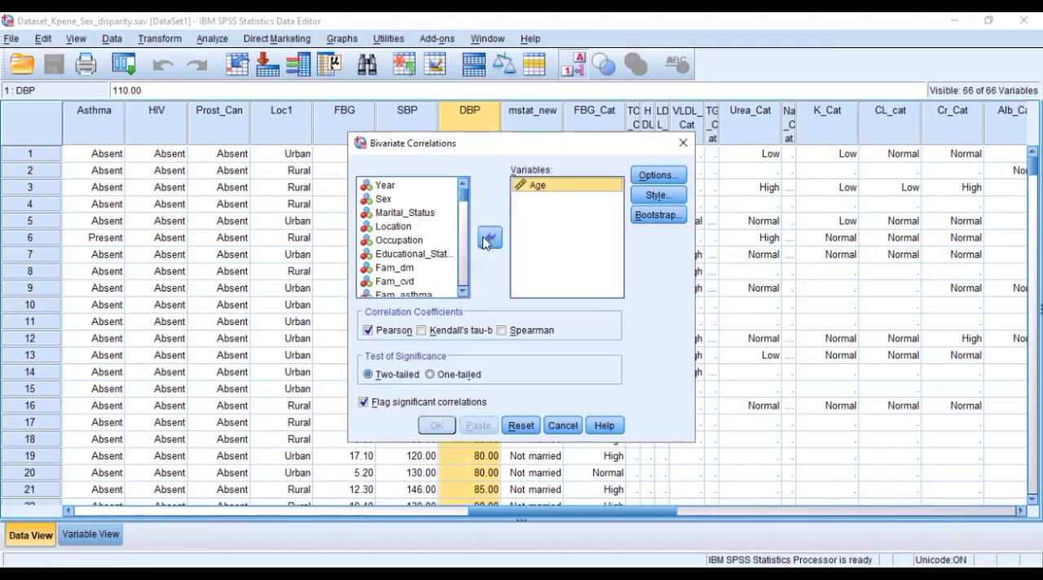
scroll(462, 288, down, 3)
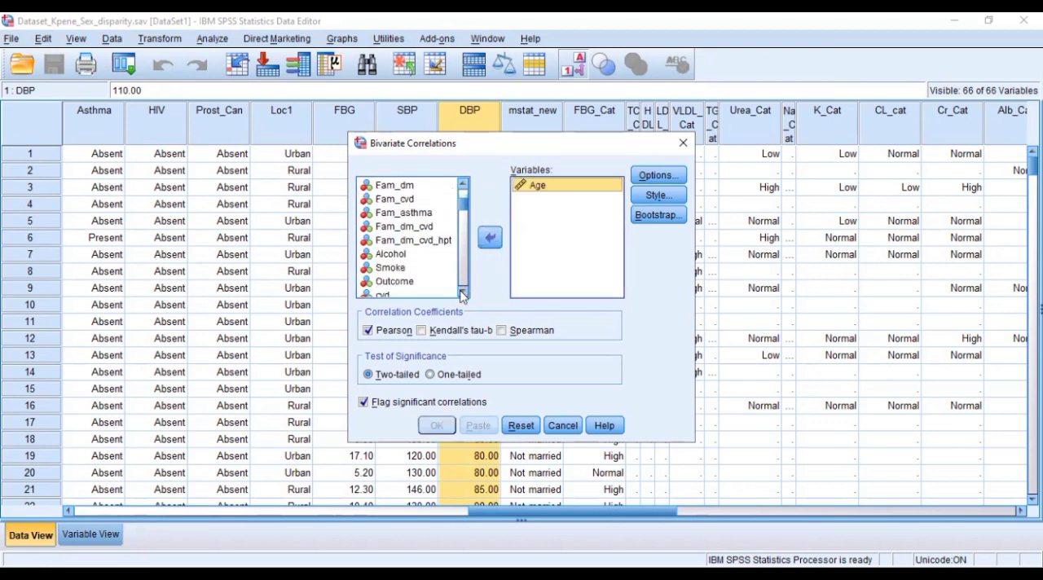
scroll(462, 295, down, 1)
drag(461, 295, 460, 297)
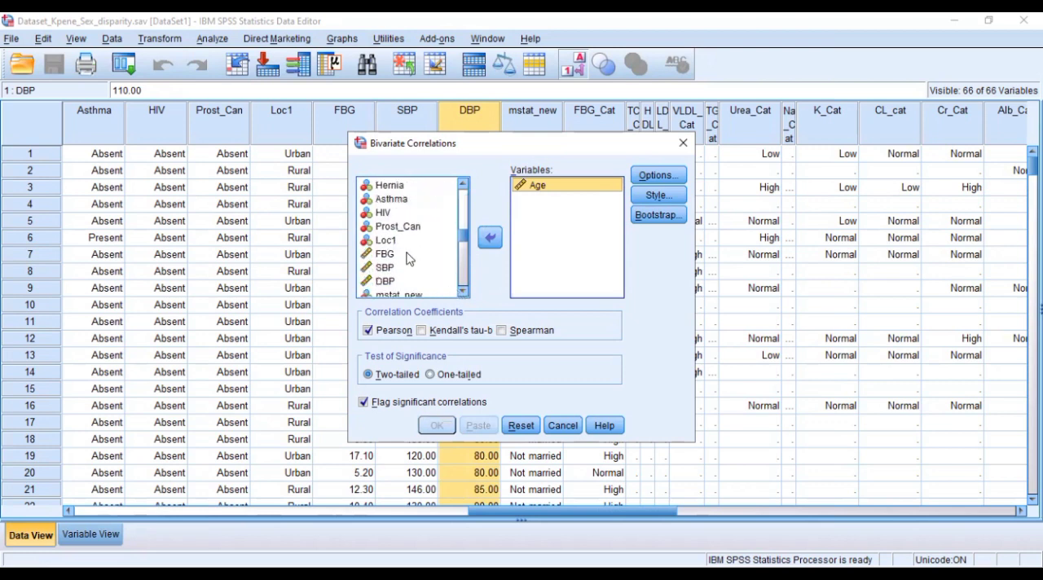
click(405, 254)
click(491, 240)
click(399, 254)
click(490, 238)
click(399, 254)
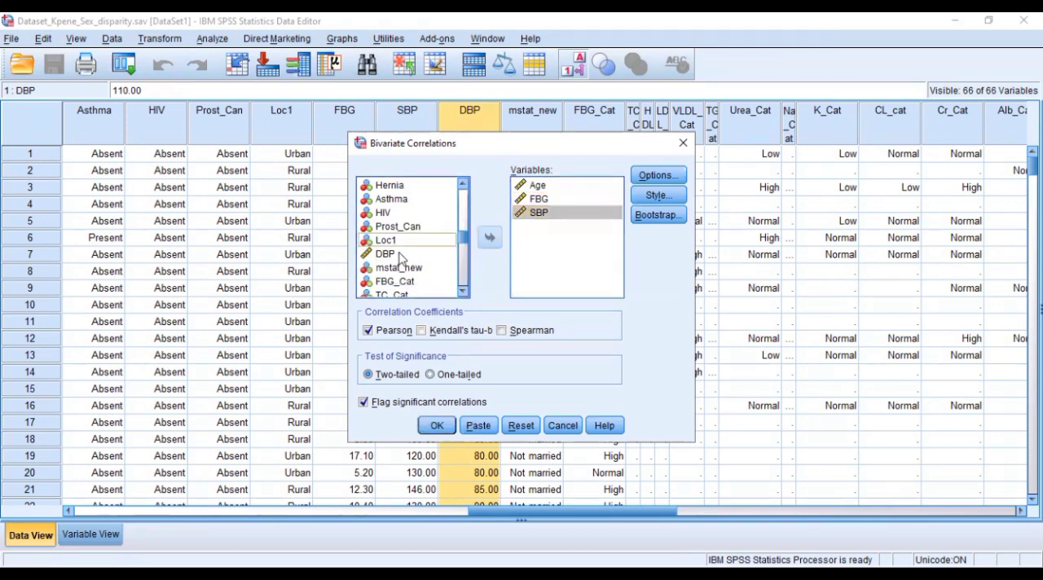
click(489, 238)
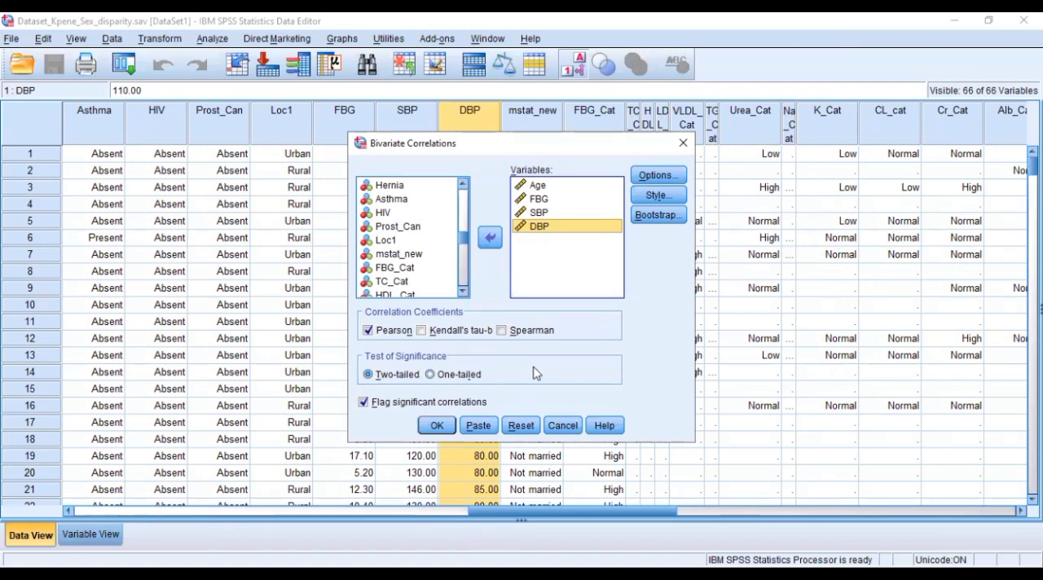
click(436, 426)
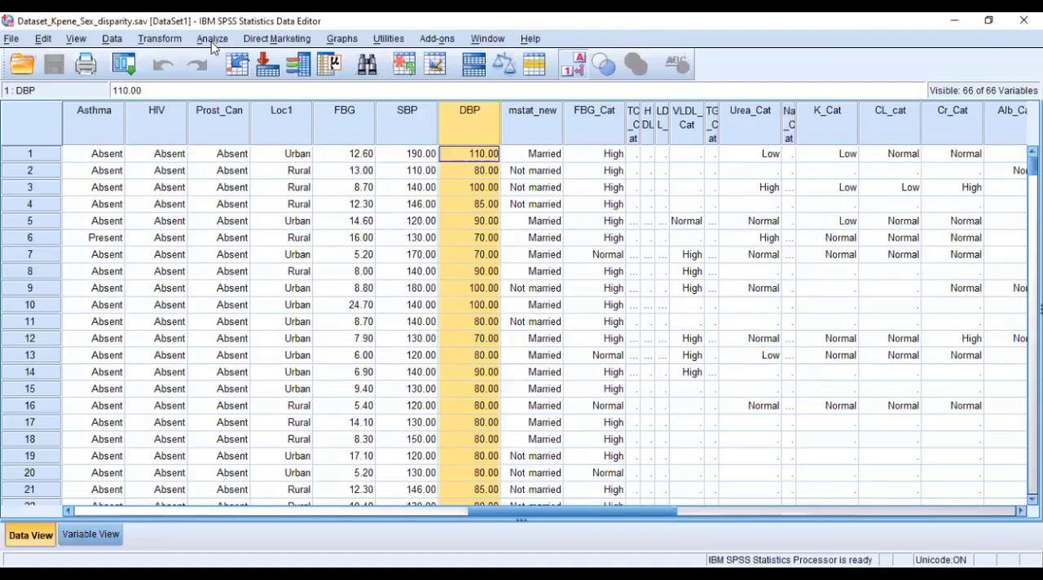
- Start a partial correlation and clear both the control variable Sex and the analysis variables Age, FBG, SBP and DBP
click(213, 42)
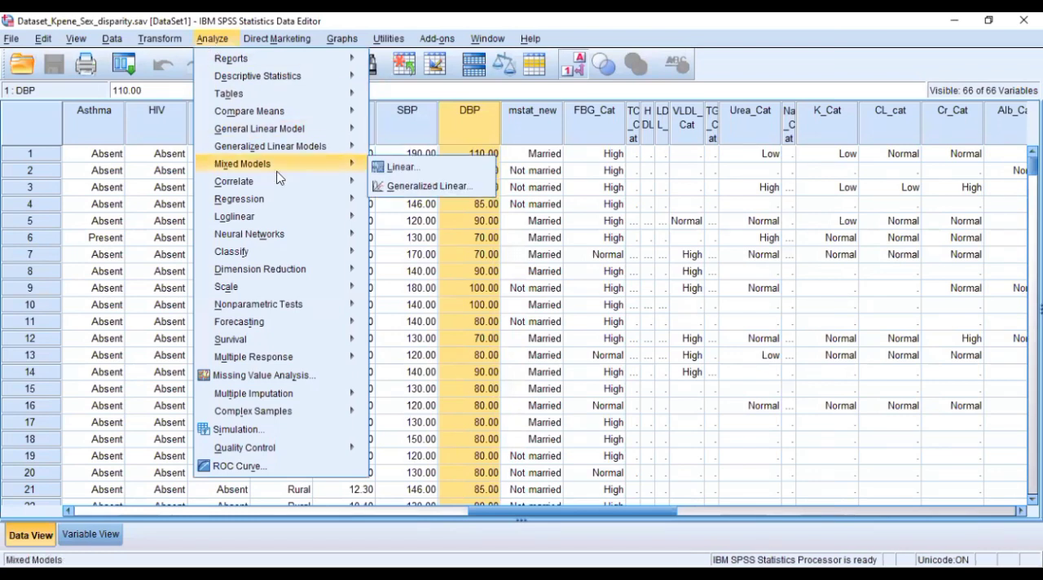
mouse_move(278, 189)
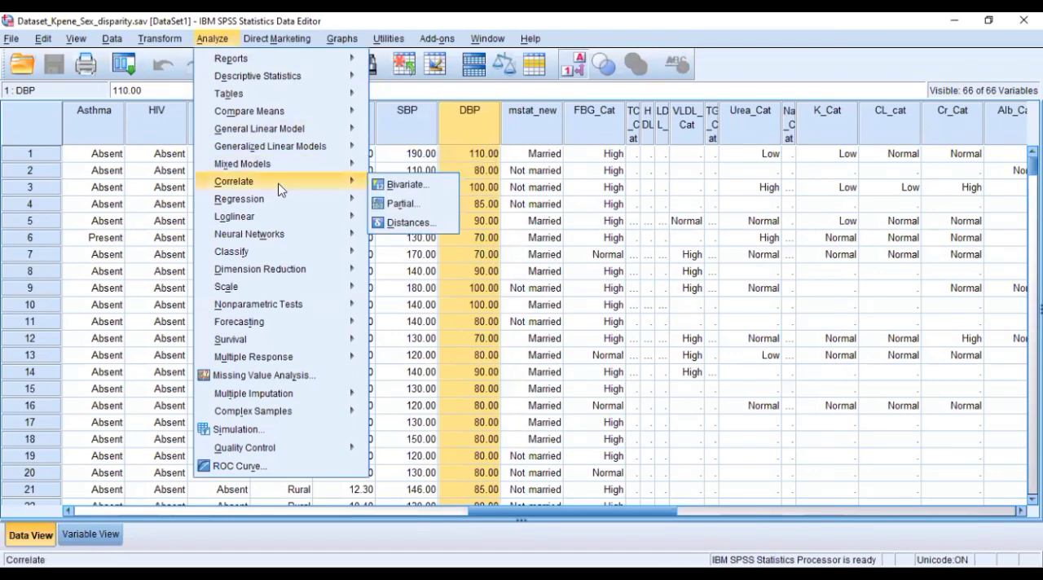
click(410, 207)
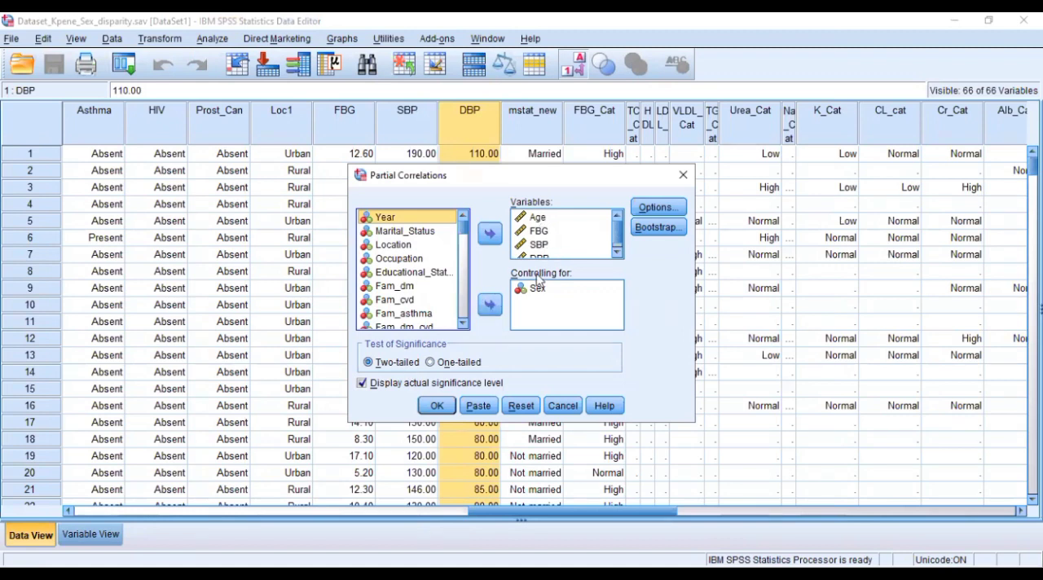
click(536, 288)
click(488, 304)
click(552, 223)
key(shift+Down)
key(shift+Down)
key(shift+Down)
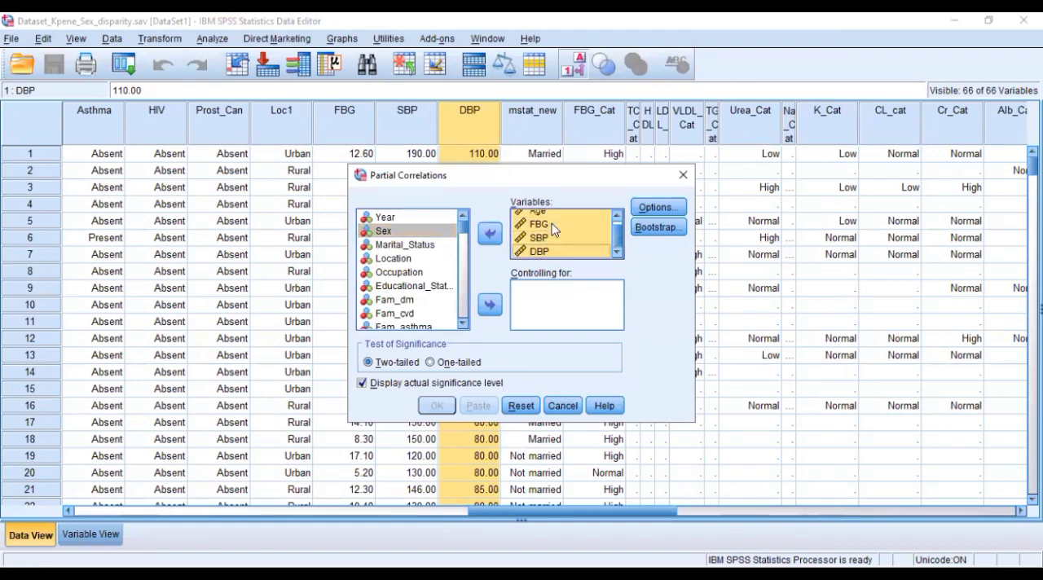
click(488, 234)
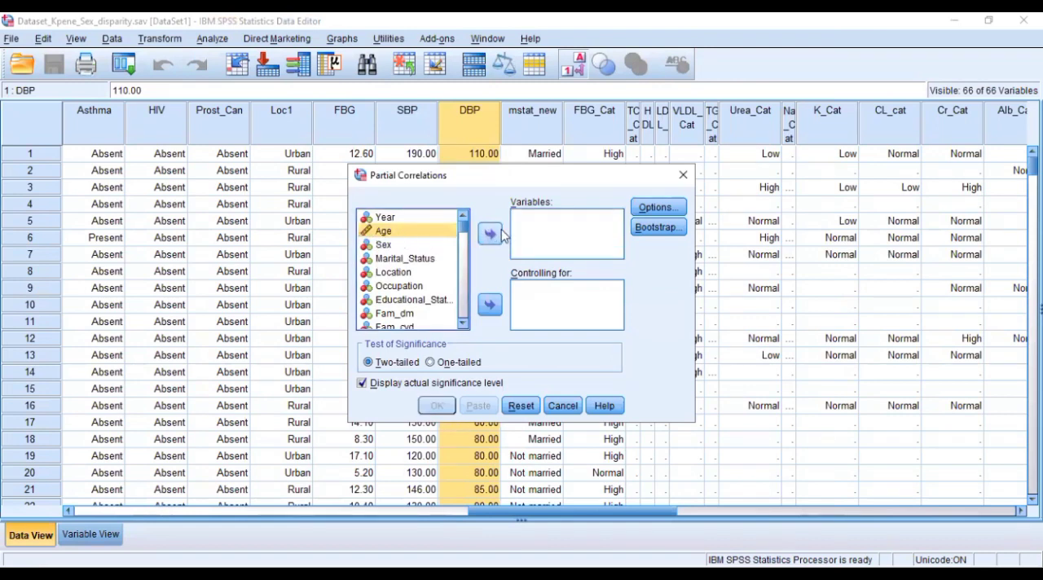
- Set Age, FBG, SBP and DBP as the analysis variables, control for Sex, and run the partial correlation
click(491, 234)
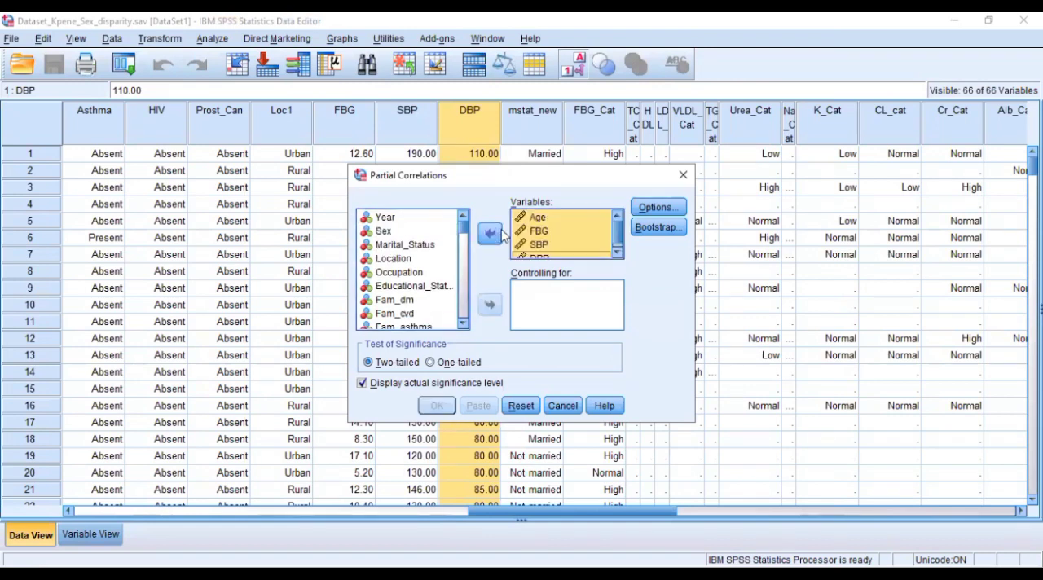
click(385, 233)
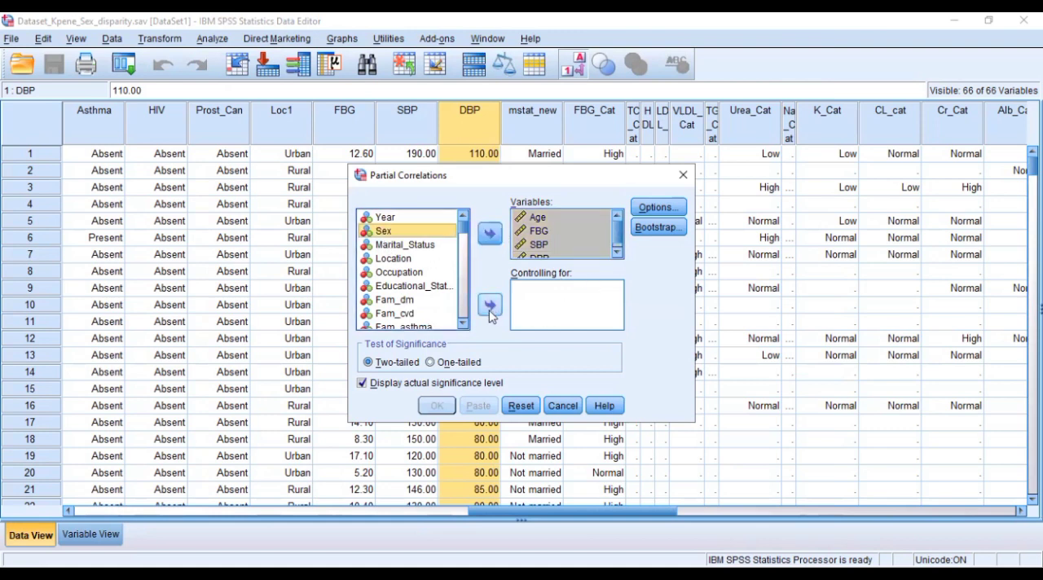
click(490, 307)
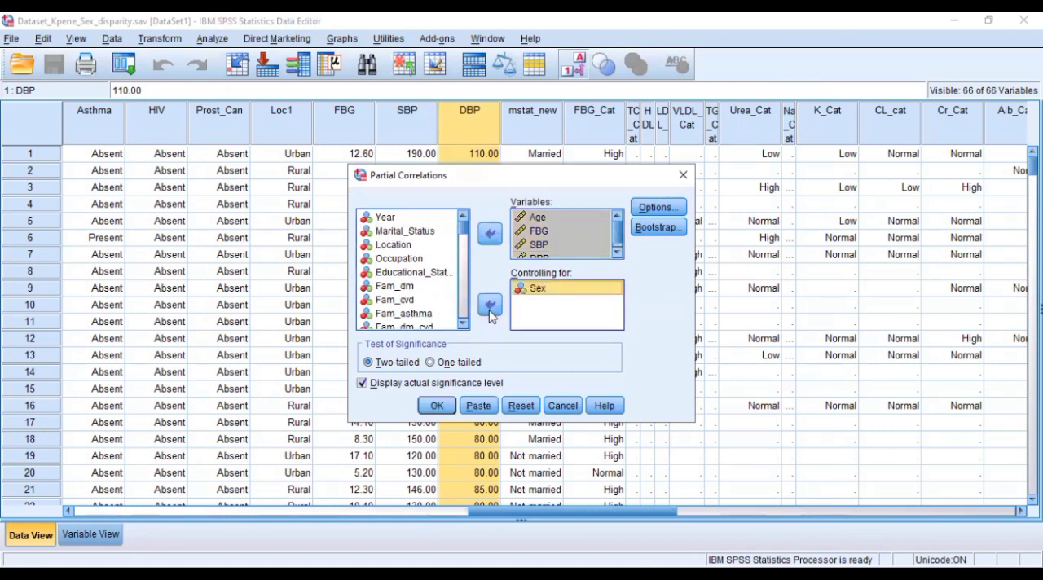
click(434, 406)
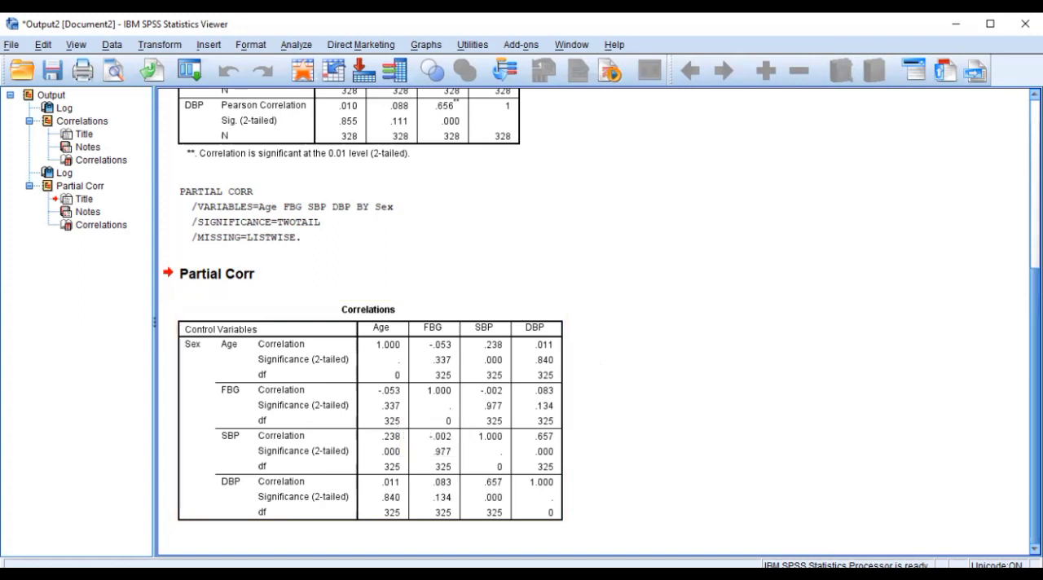
- Compare the coefficients and significance values in the Pearson correlation table with those in the partial correlation table controlling for Sex
scroll(601, 317, up, 4)
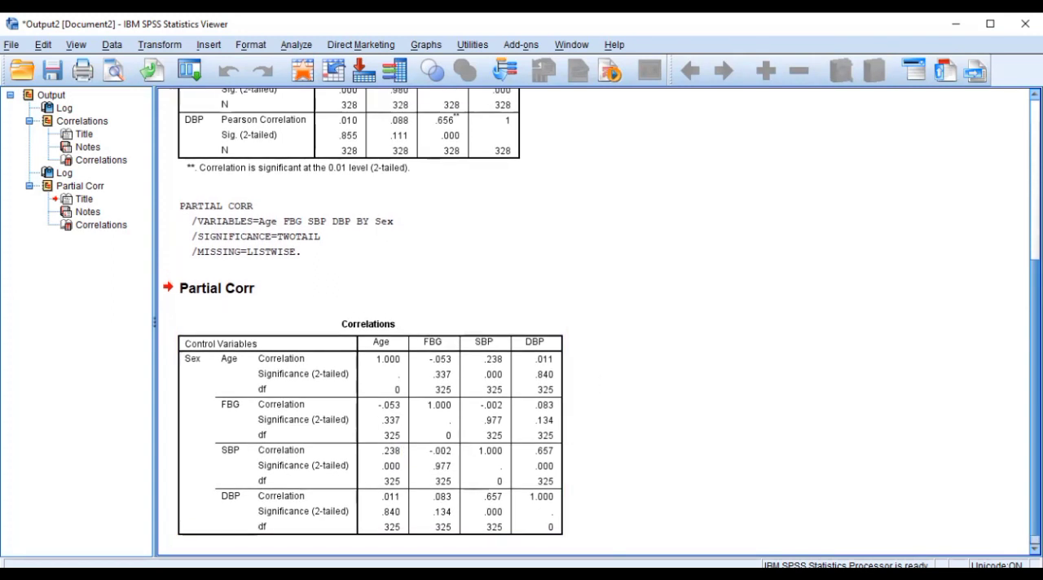
scroll(910, 213, up, 1)
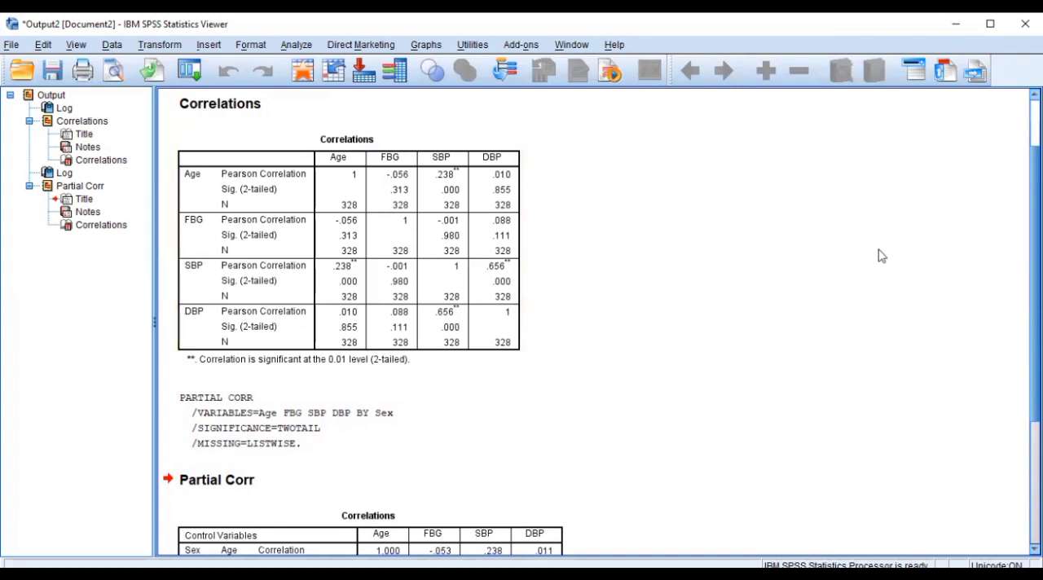
drag(1035, 222, 1034, 225)
scroll(408, 256, down, 1)
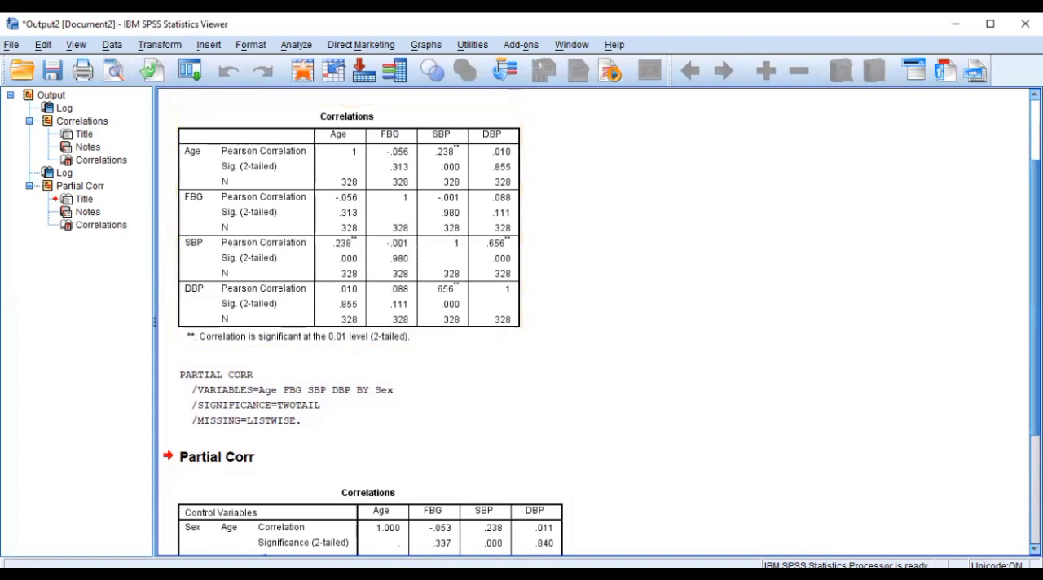
scroll(601, 322, down, 2)
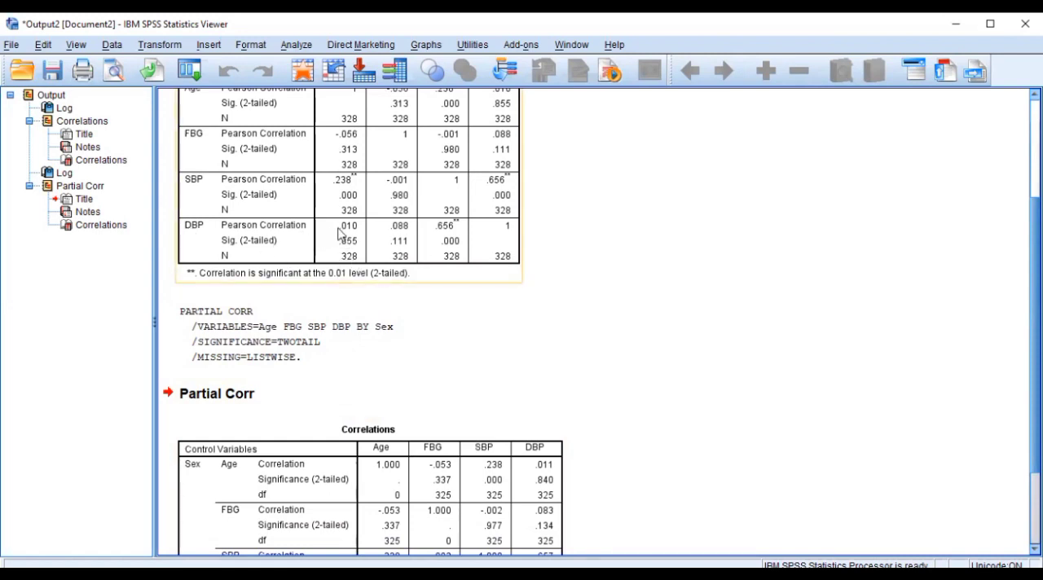
scroll(1031, 326, down, 1)
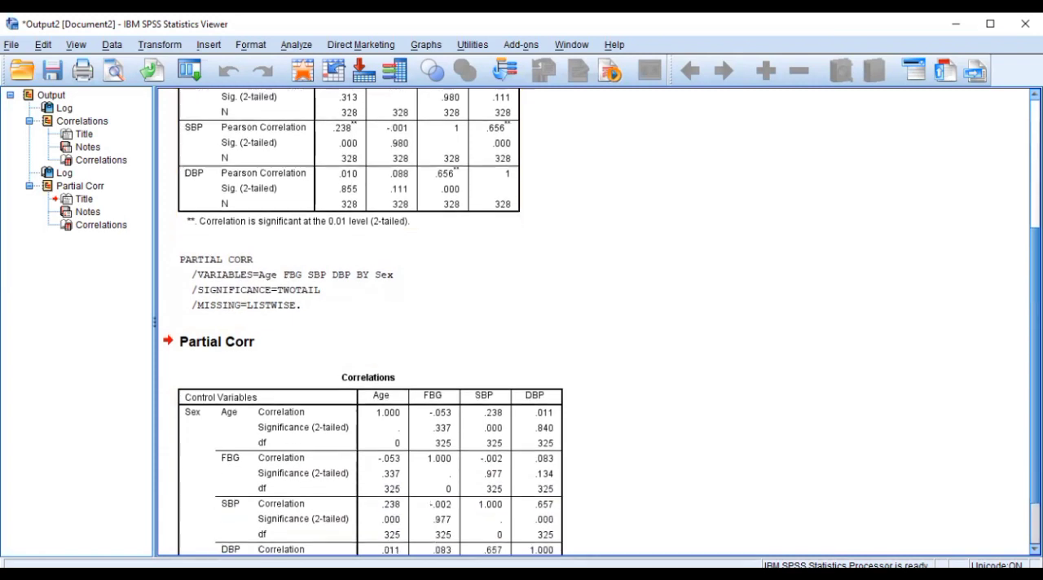
scroll(1031, 326, down, 1)
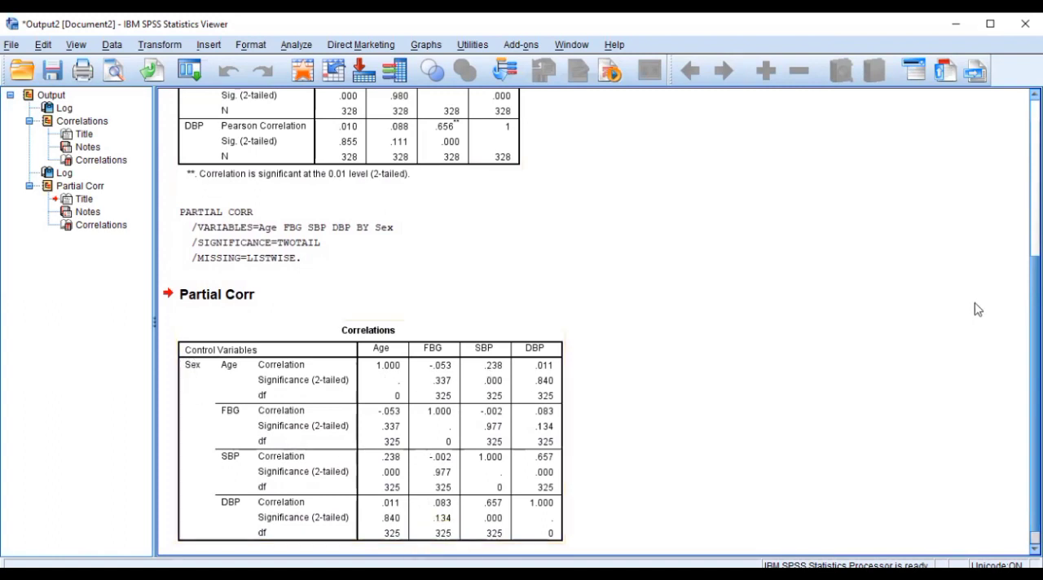
scroll(595, 321, up, 5)
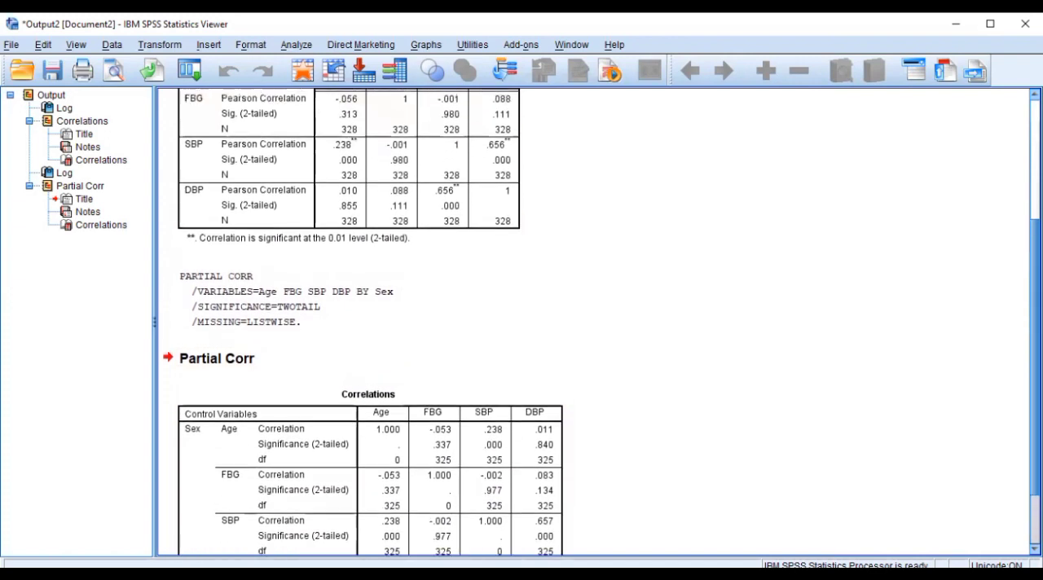
scroll(594, 322, up, 2)
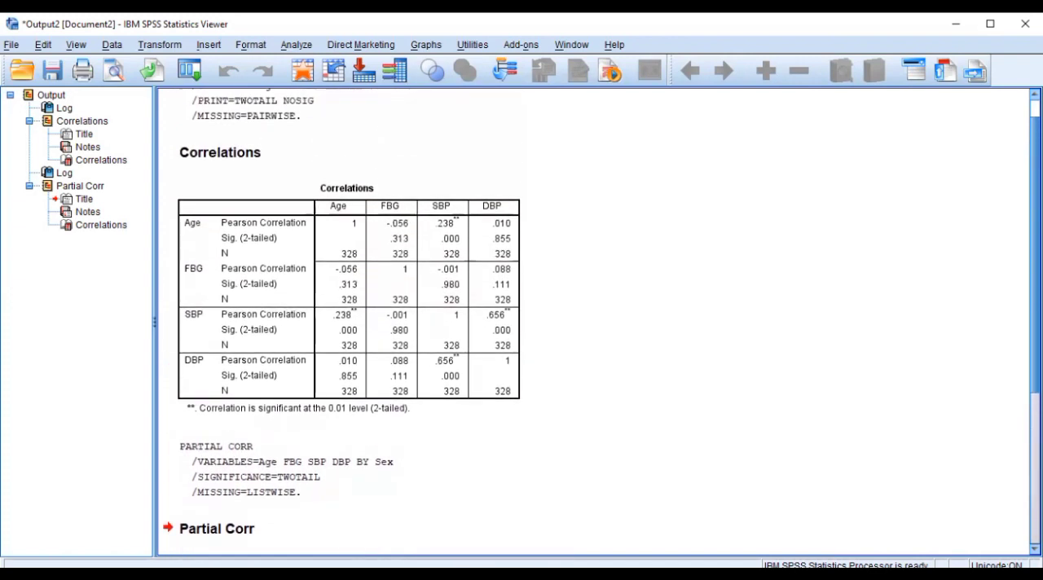
scroll(594, 321, up, 1)
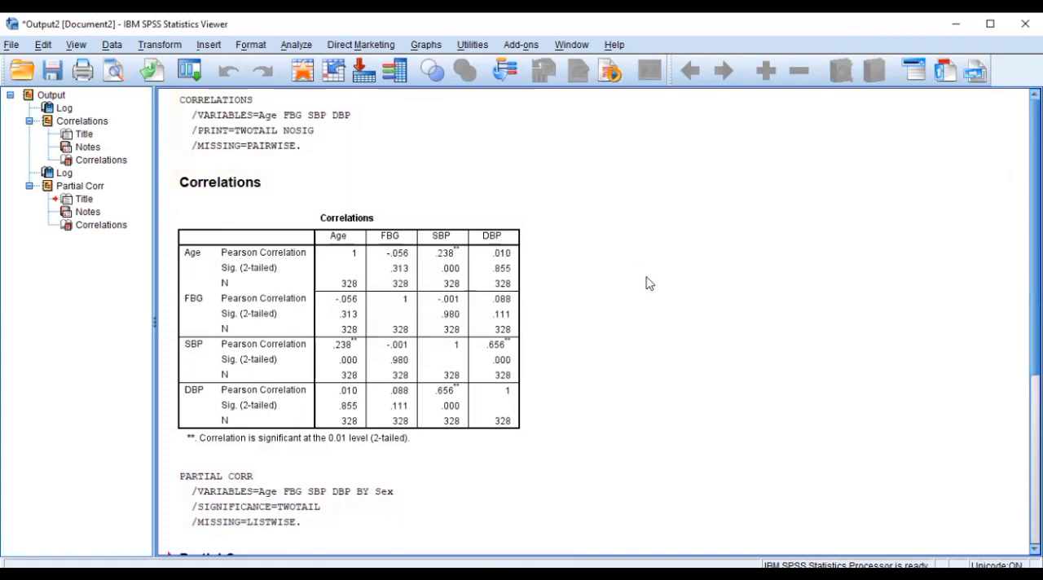
scroll(1015, 236, down, 4)
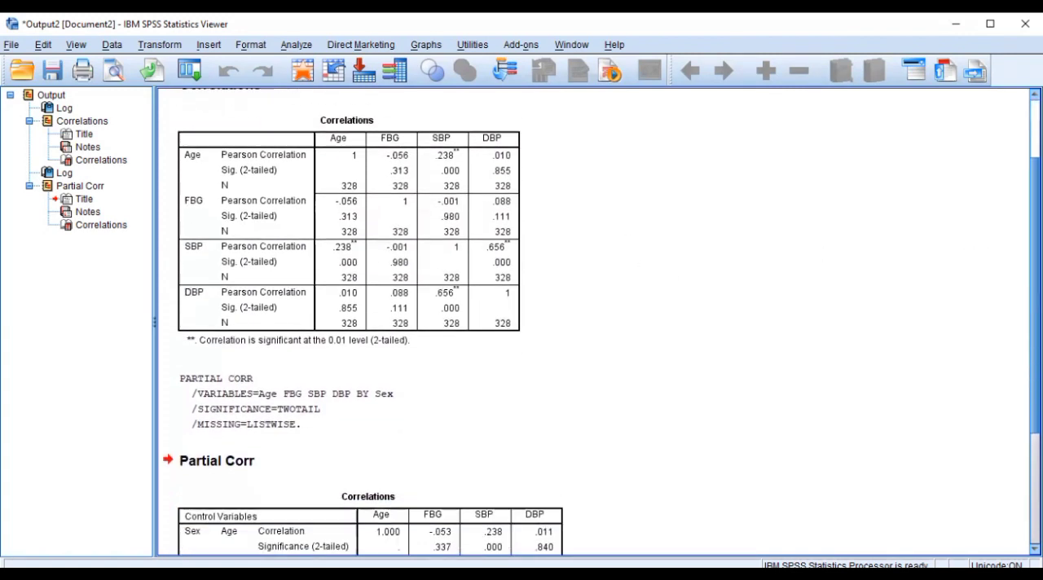
scroll(594, 322, down, 4)
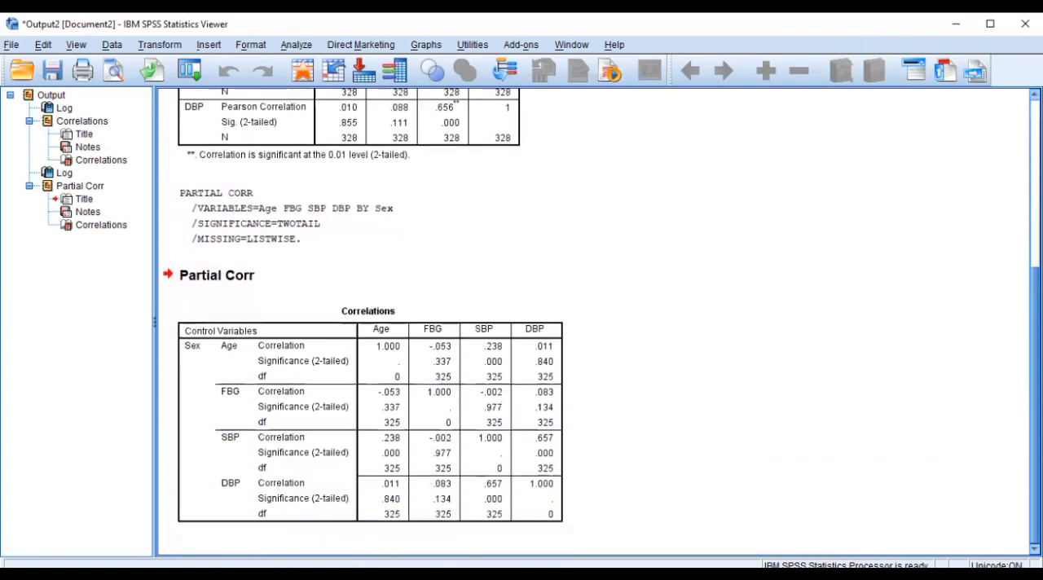